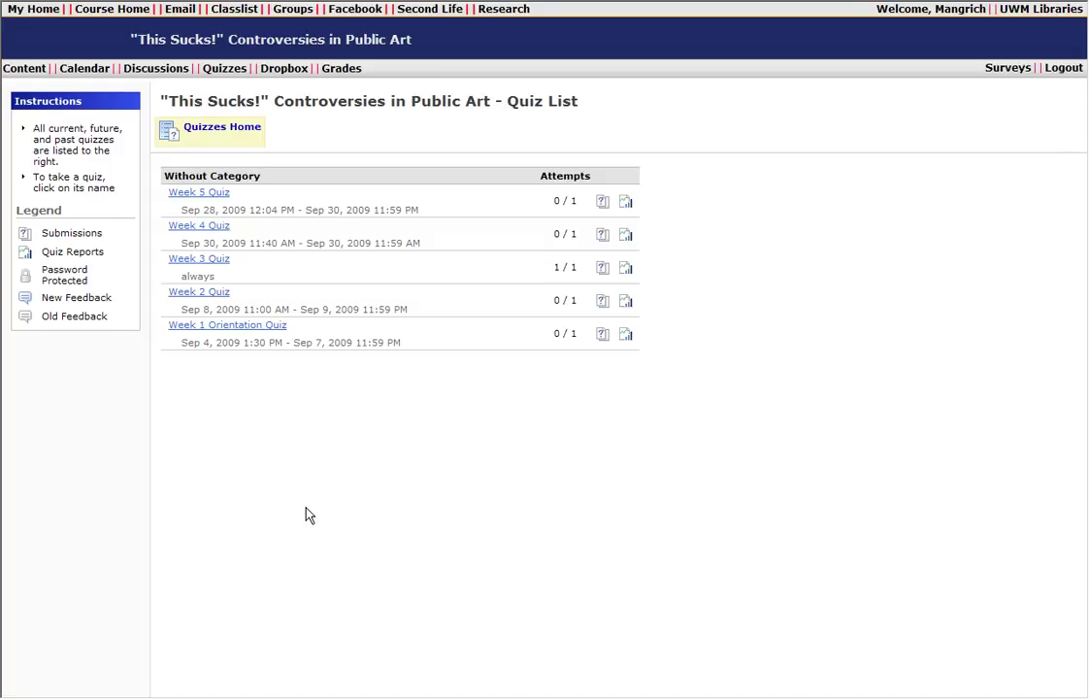
- Open the Week 4 Quiz and start the attempt, confirming that it should begin
{"action": "left_click", "coordinate": [201, 226]}
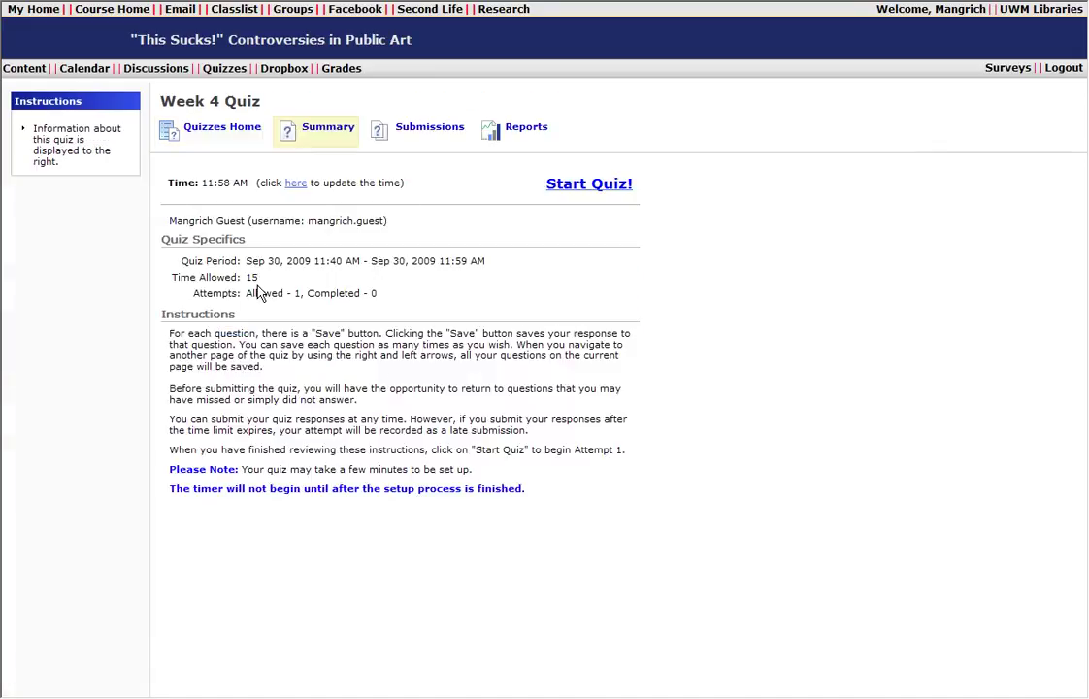
{"action": "left_click", "coordinate": [568, 189]}
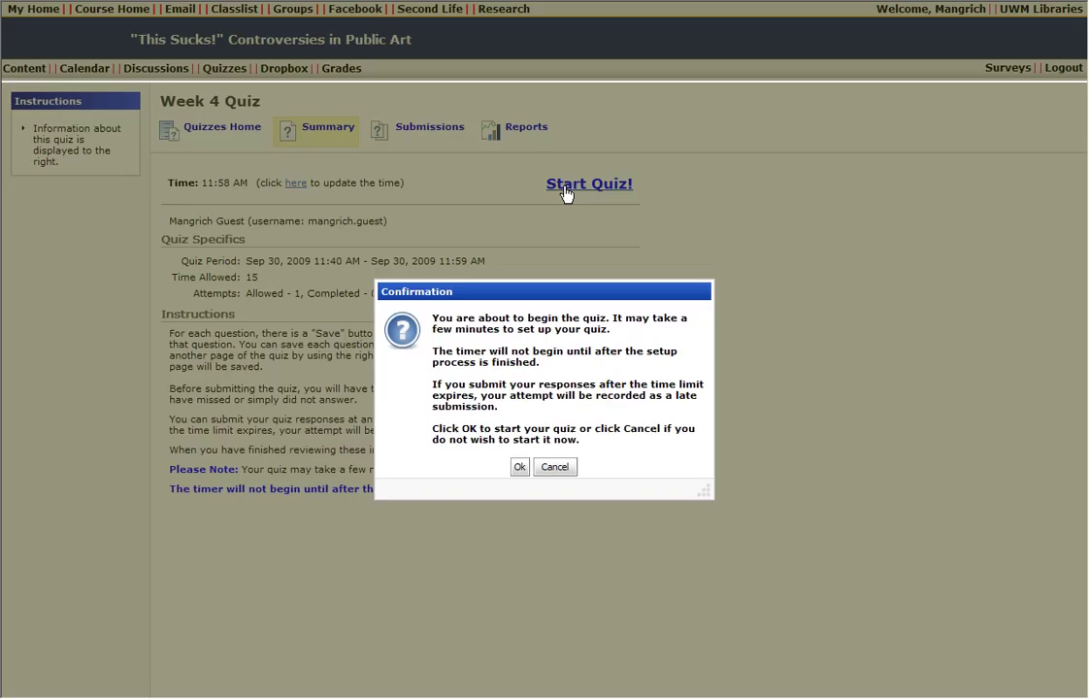
{"action": "left_click", "coordinate": [518, 468]}
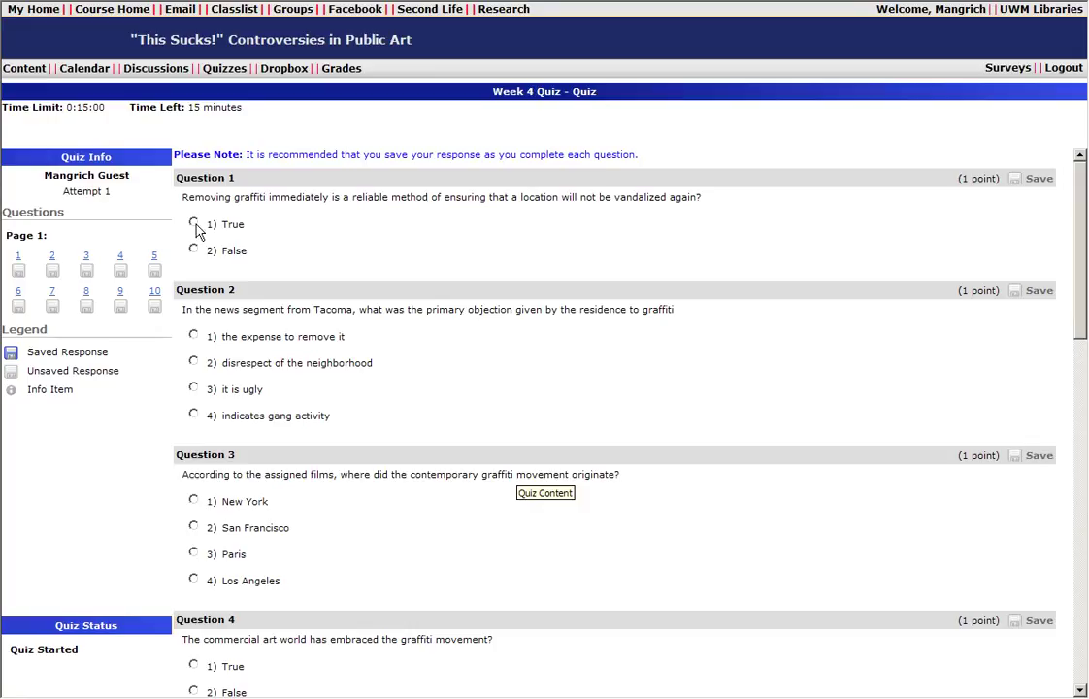
- Answer question 1 with "True" and question 2 with "the expense to remove it", saving each response
{"action": "left_click", "coordinate": [195, 224]}
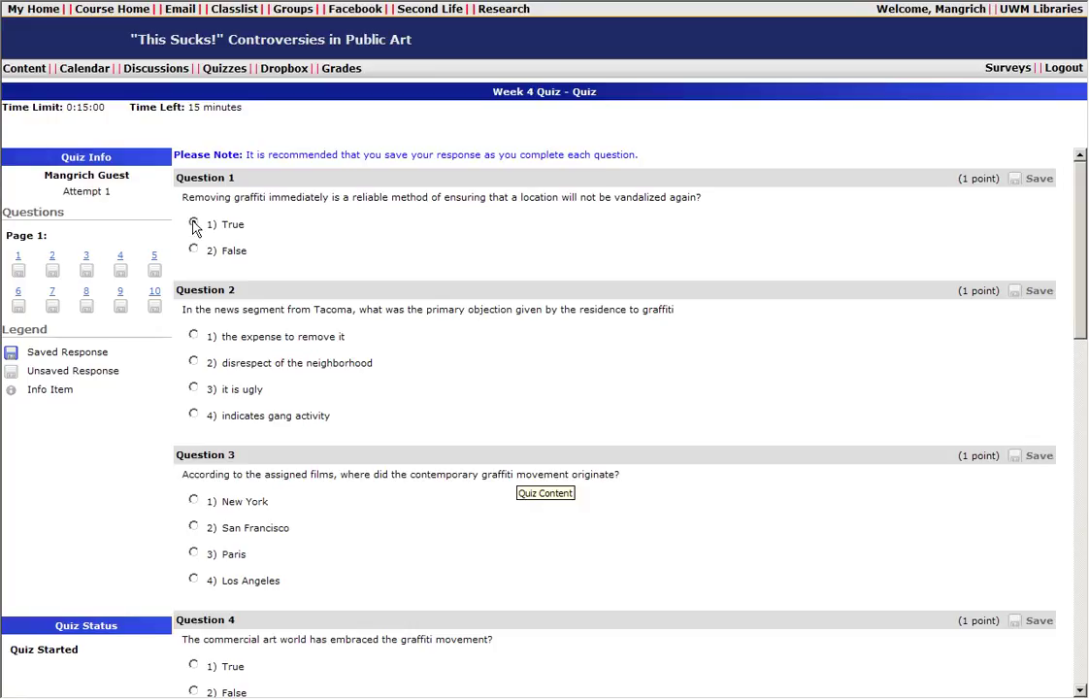
{"action": "left_click", "coordinate": [1016, 182]}
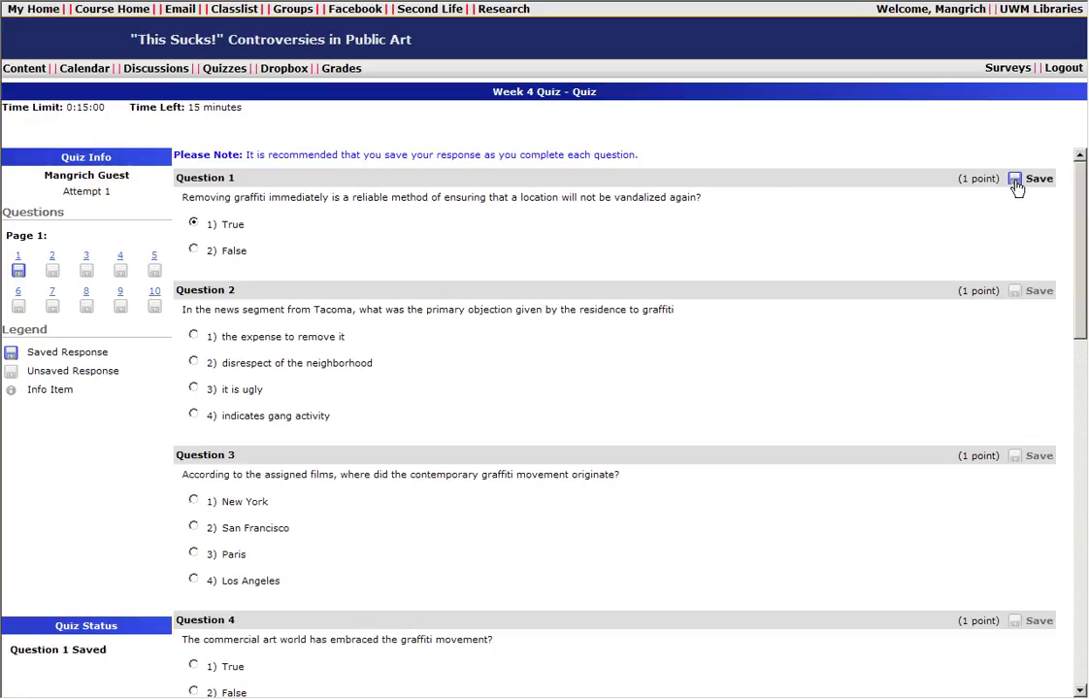
{"action": "left_click", "coordinate": [194, 336]}
{"action": "left_click", "coordinate": [1017, 293]}
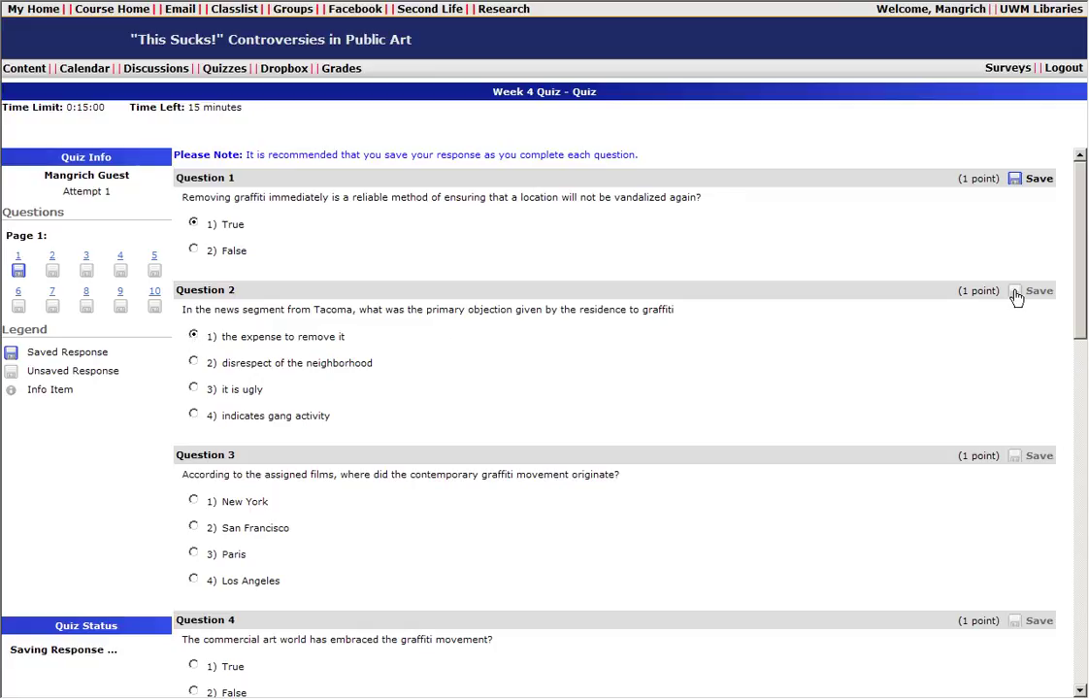
- Answer question 3 with "San Francisco" and question 4 with "False", saving each response
{"action": "left_click", "coordinate": [195, 526]}
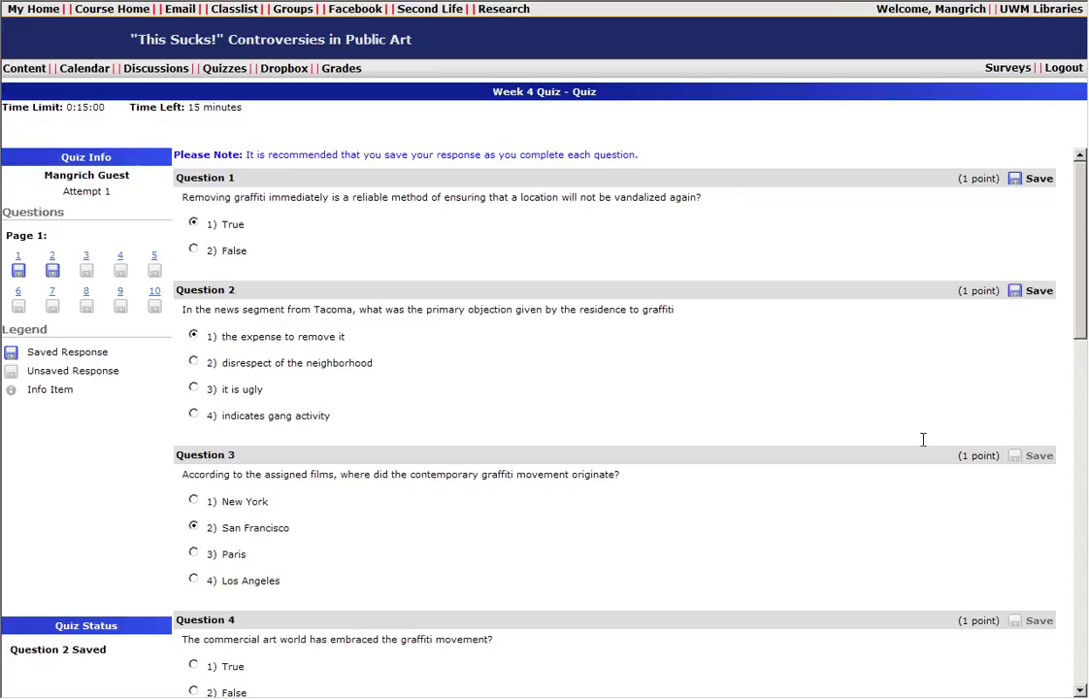
{"action": "left_click", "coordinate": [1013, 458]}
{"action": "scroll", "coordinate": [573, 451], "scroll_direction": "down", "scroll_amount": 3}
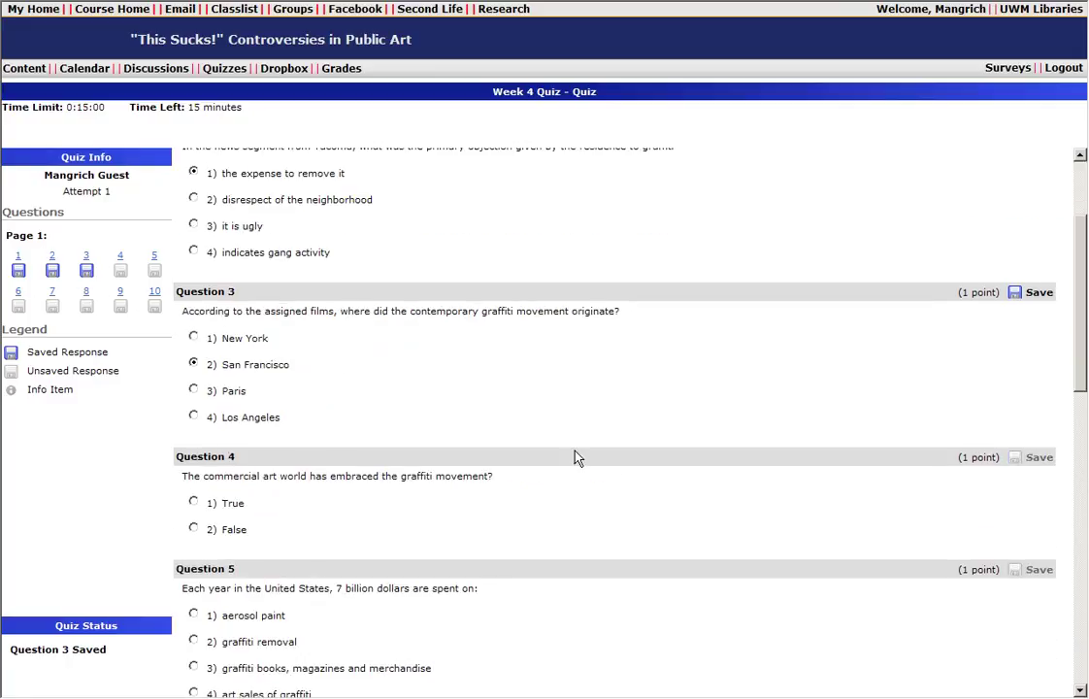
{"action": "left_click", "coordinate": [193, 528]}
- Answer question 5 with "graffiti removal" and question 6 with "the 1970s", saving each response
{"action": "scroll", "coordinate": [625, 512], "scroll_direction": "down", "scroll_amount": 2}
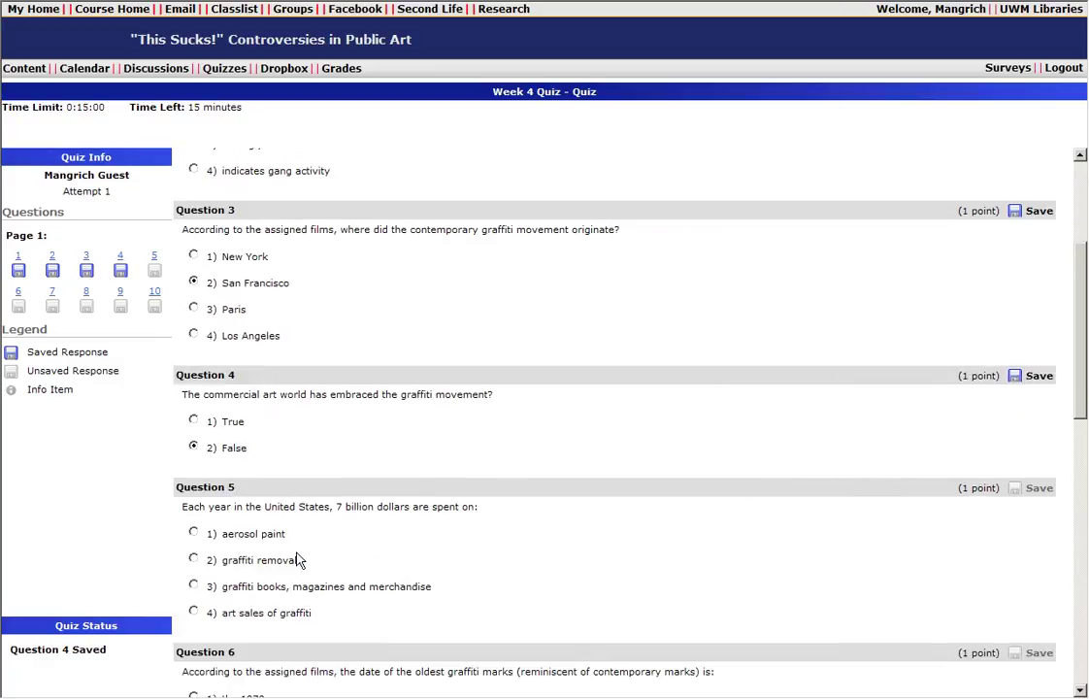
{"action": "left_click", "coordinate": [193, 559]}
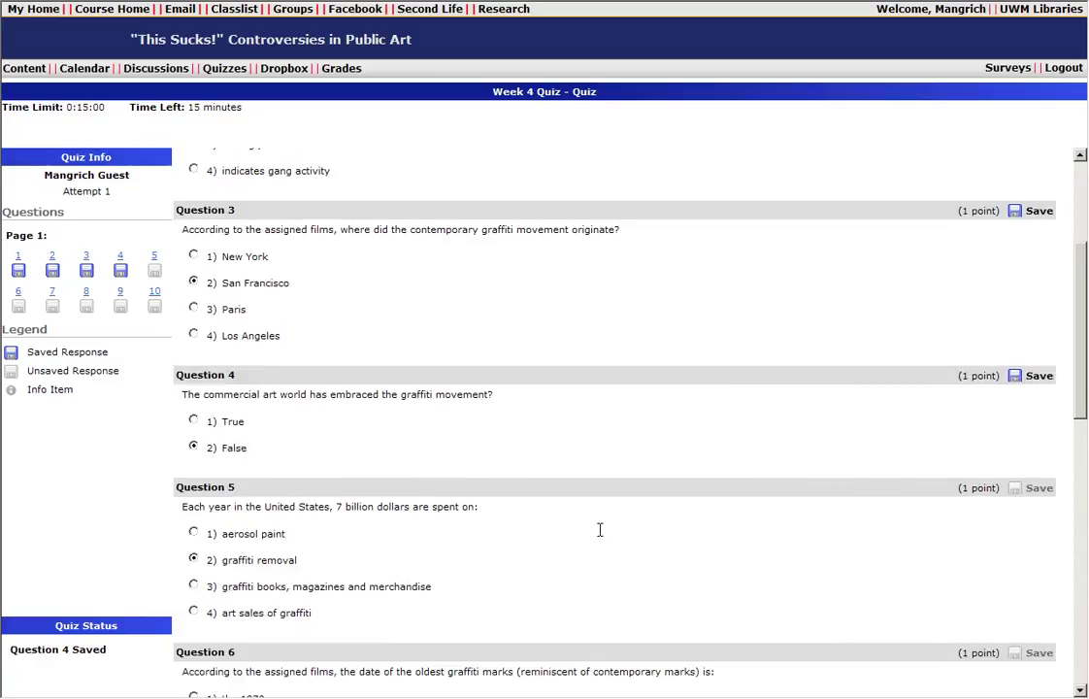
{"action": "left_click", "coordinate": [1015, 490]}
{"action": "scroll", "coordinate": [670, 580], "scroll_direction": "down", "scroll_amount": 2}
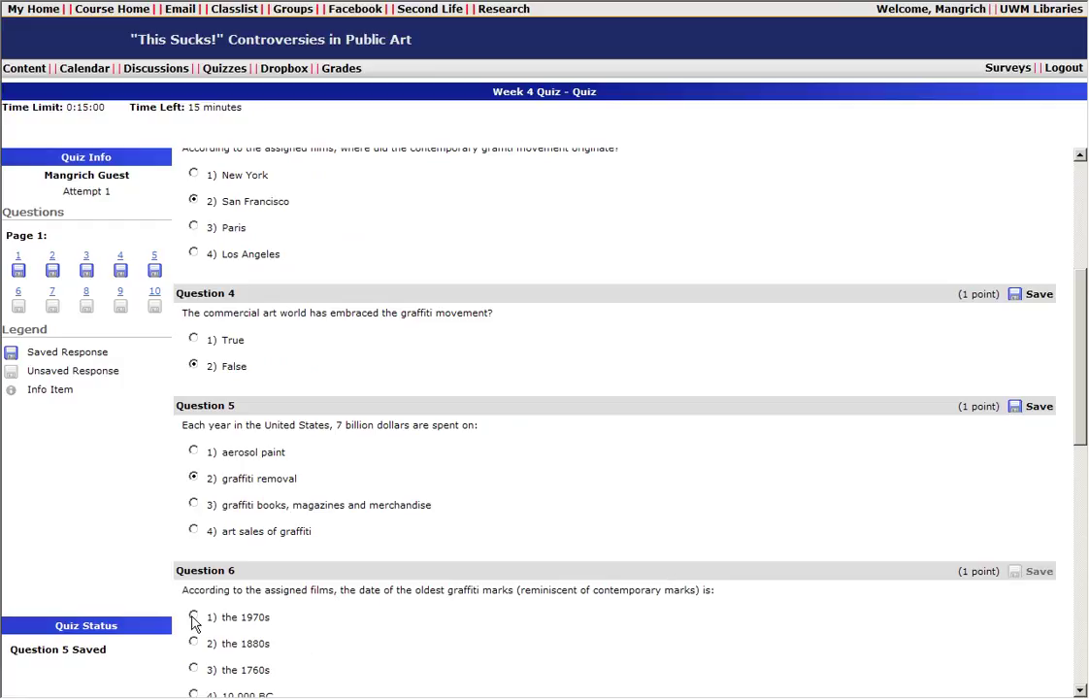
{"action": "left_click", "coordinate": [193, 616]}
{"action": "left_click", "coordinate": [1015, 575]}
- Answer question 7 with "stone" and question 8 with "writing names", saving each response
{"action": "scroll", "coordinate": [555, 505], "scroll_direction": "down", "scroll_amount": 5}
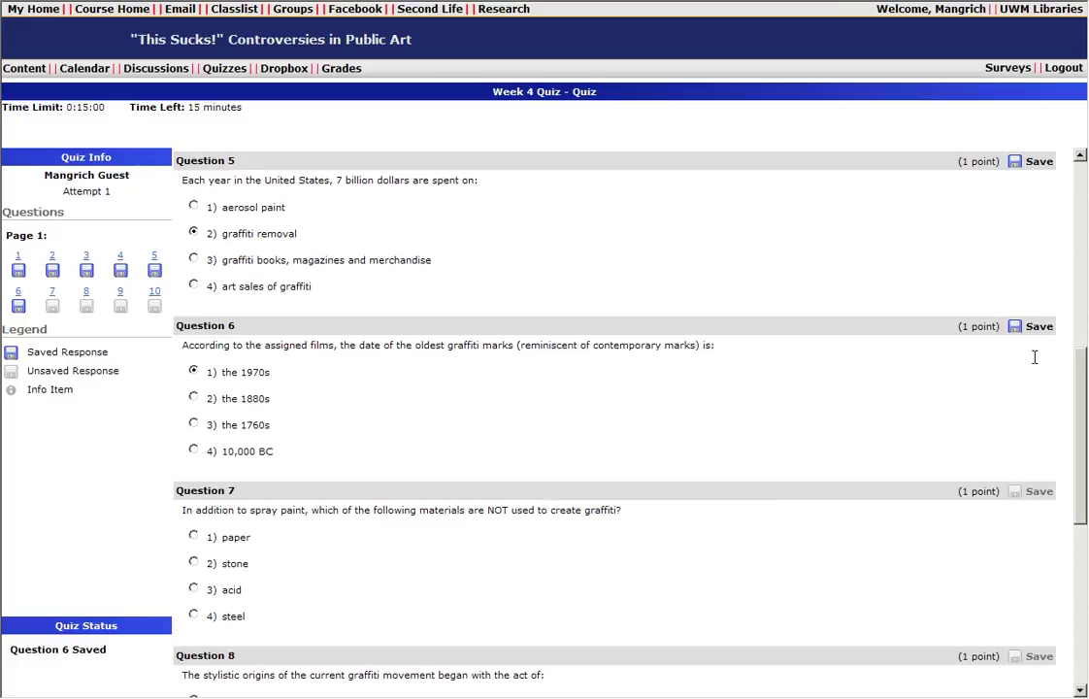
{"action": "left_click", "coordinate": [193, 563]}
{"action": "left_click", "coordinate": [1019, 492]}
{"action": "scroll", "coordinate": [671, 568], "scroll_direction": "down", "scroll_amount": 2}
{"action": "scroll", "coordinate": [292, 591], "scroll_direction": "down", "scroll_amount": 2}
{"action": "left_click", "coordinate": [193, 591]}
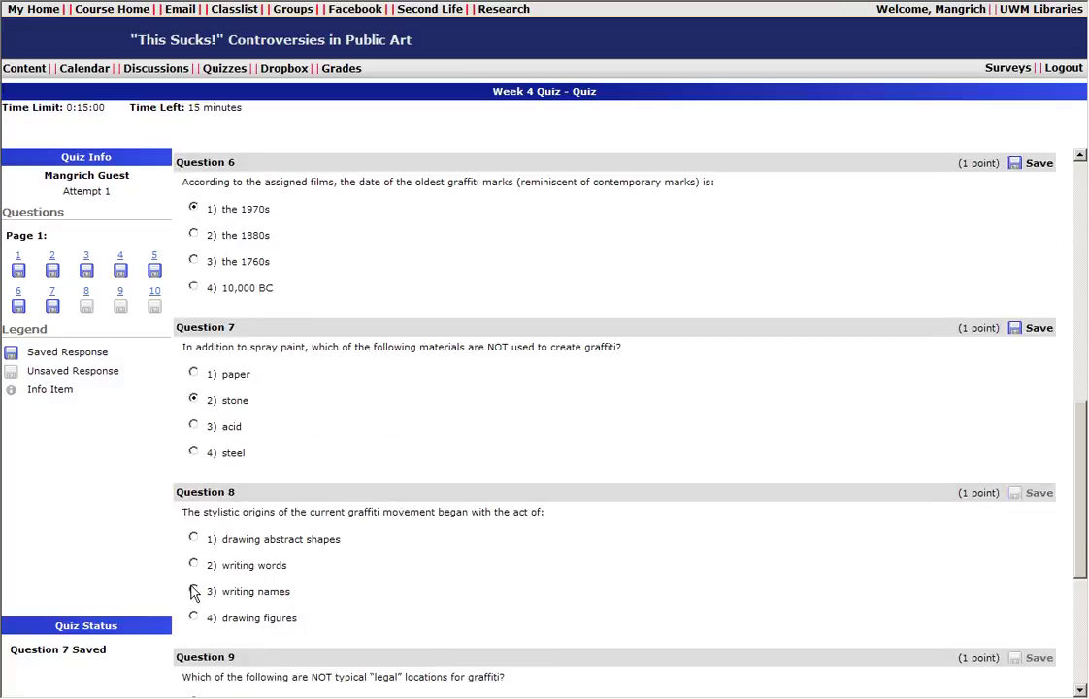
{"action": "left_click", "coordinate": [1035, 494]}
- Answer question 9 with "galleries" and question 10 with "sand blasting", saving each response
{"action": "scroll", "coordinate": [528, 583], "scroll_direction": "down", "scroll_amount": 3}
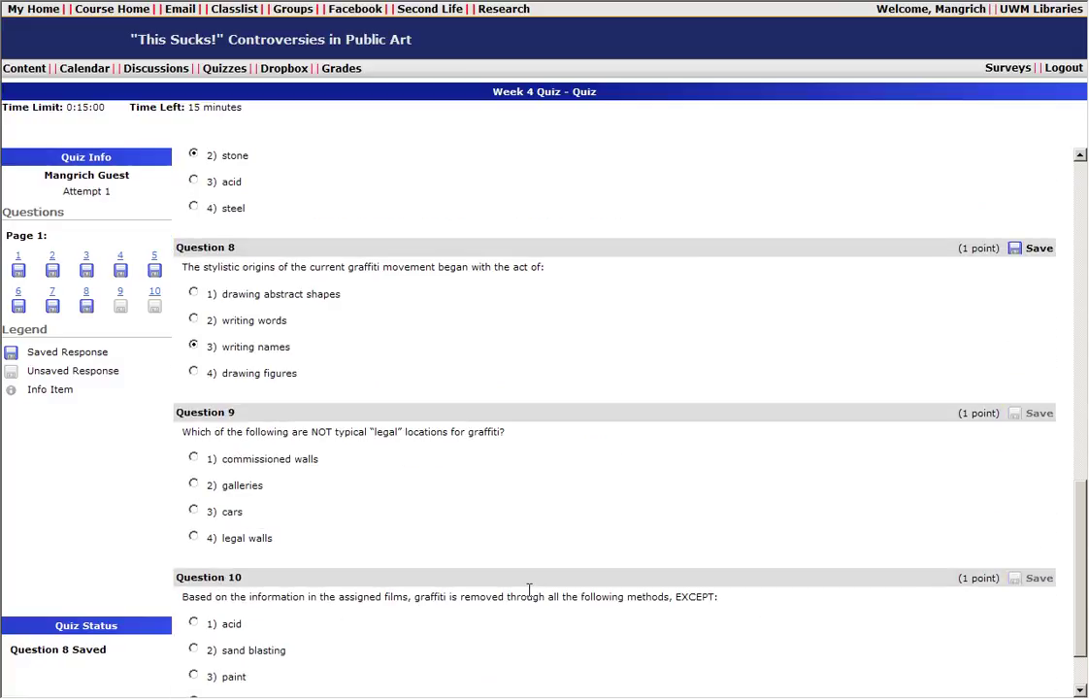
{"action": "left_click", "coordinate": [194, 486]}
{"action": "left_click", "coordinate": [1019, 414]}
{"action": "left_click", "coordinate": [194, 650]}
{"action": "scroll", "coordinate": [616, 636], "scroll_direction": "down", "scroll_amount": 2}
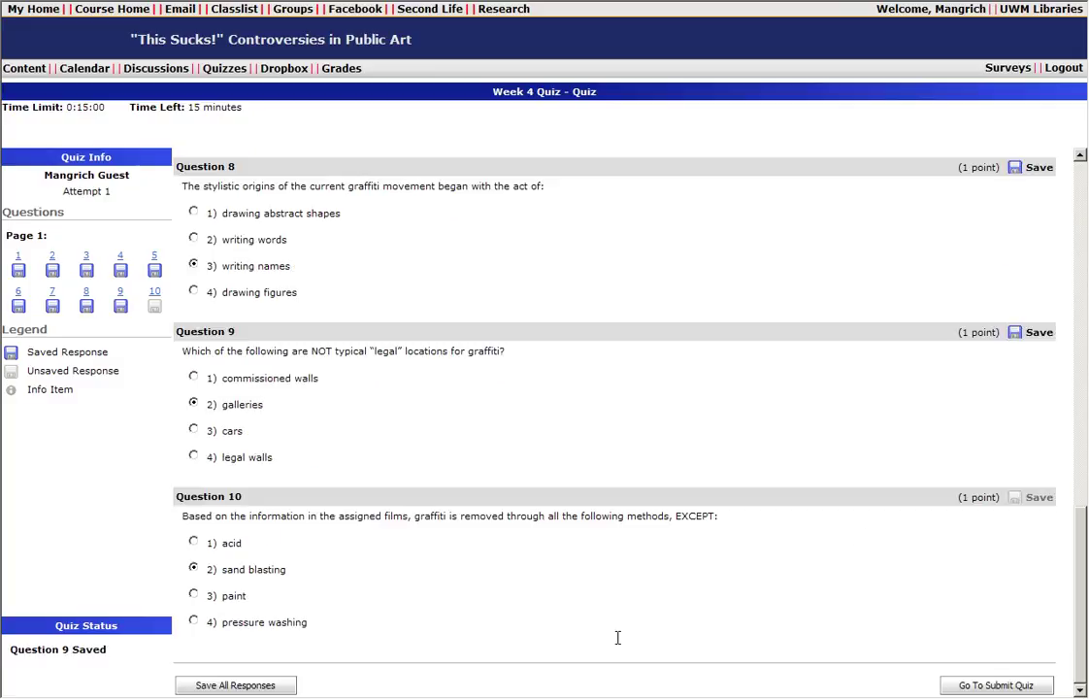
{"action": "left_click", "coordinate": [1016, 501]}
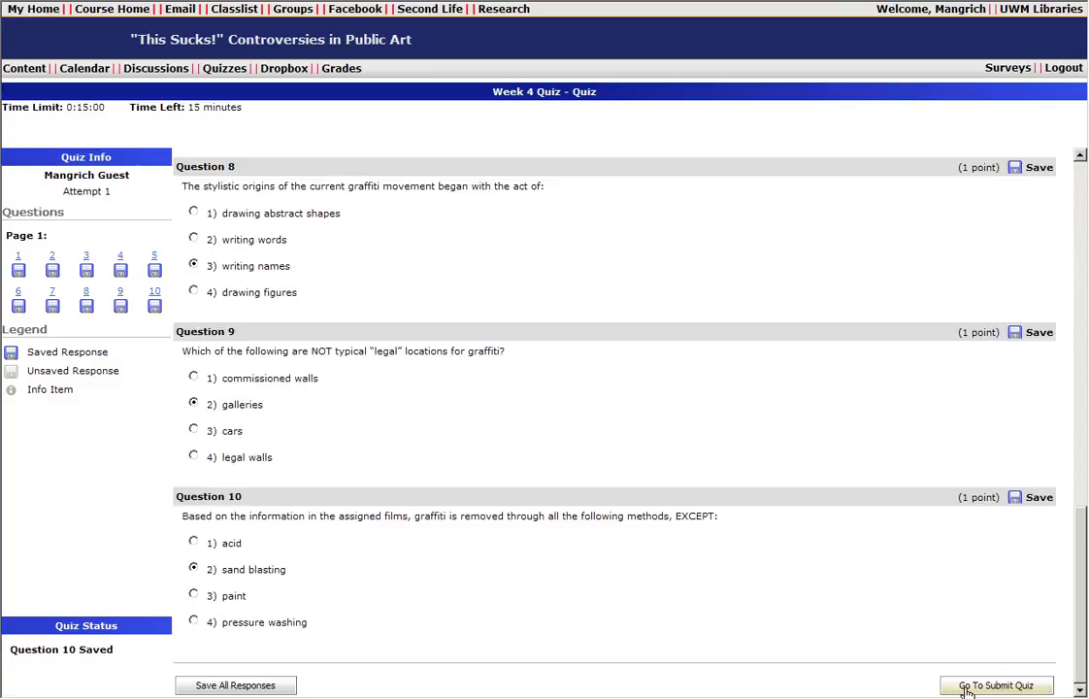
- Submit the completed Week 4 Quiz and confirm the submission
{"action": "left_click", "coordinate": [967, 687]}
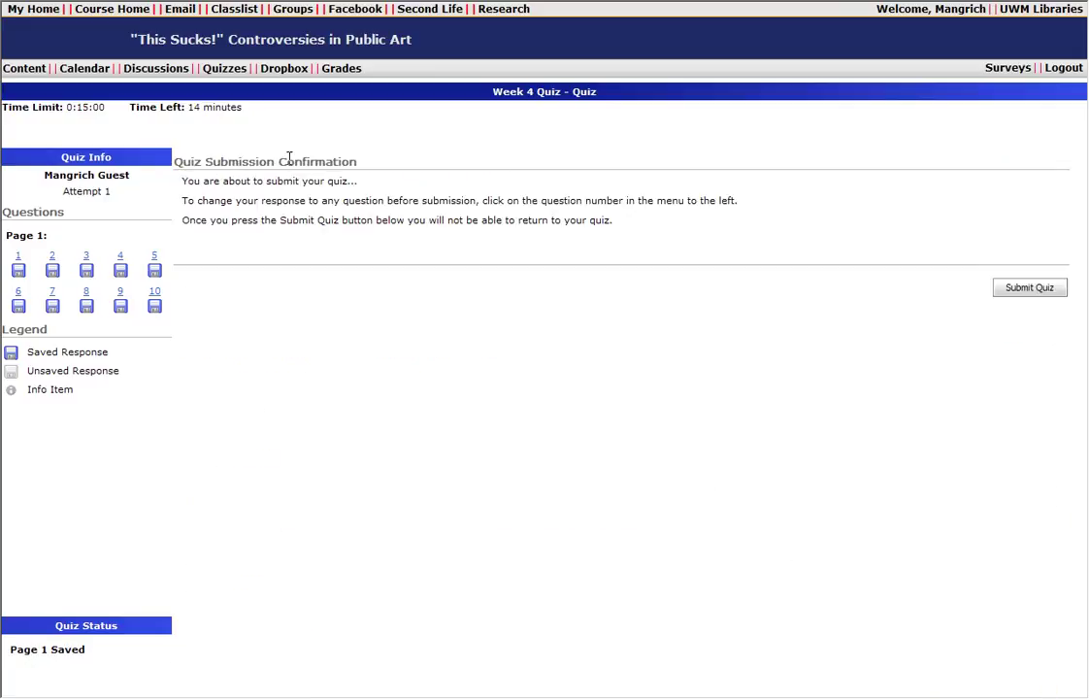
{"action": "left_click", "coordinate": [1016, 293]}
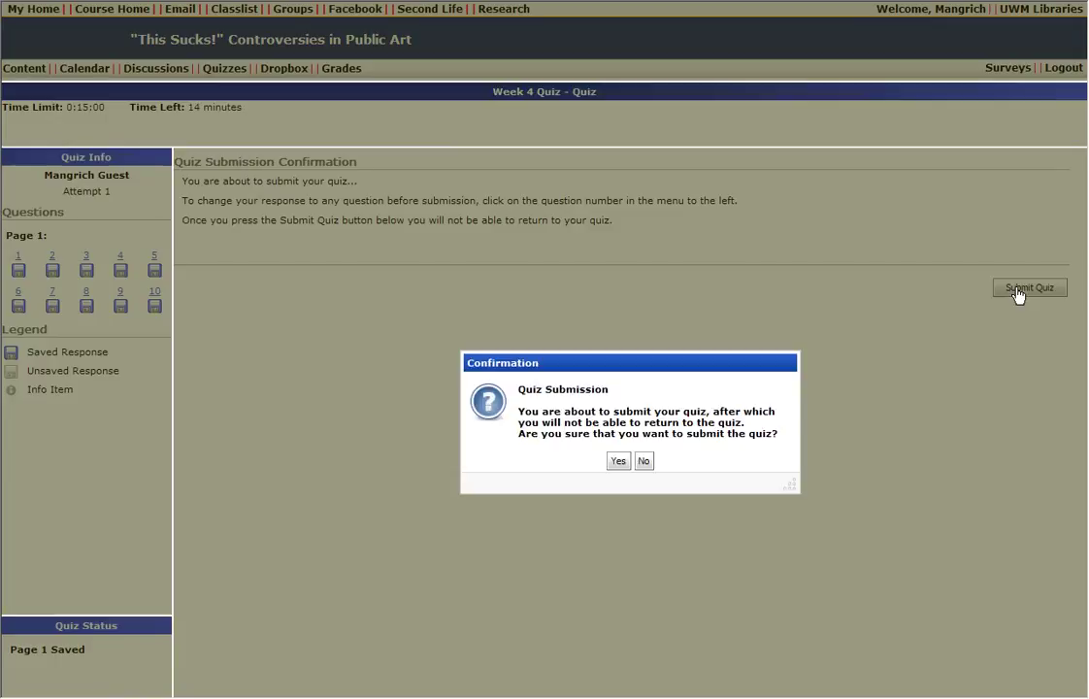
{"action": "left_click", "coordinate": [617, 462]}
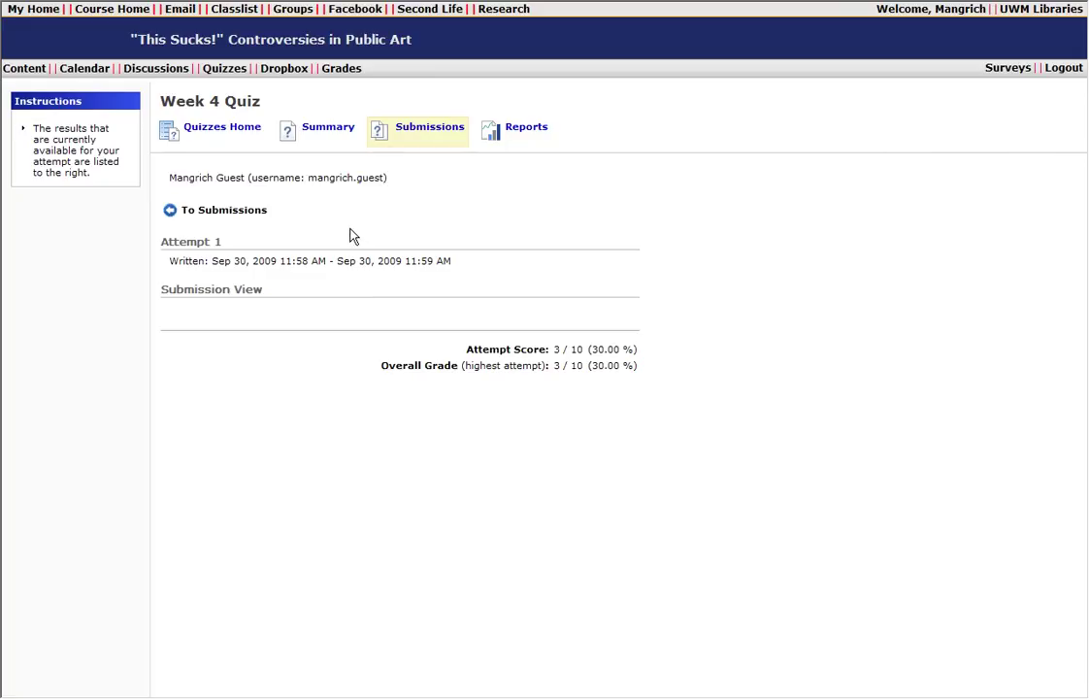
- Open the Week 3 Quiz submission for Attempt 1 from the quiz list and review its marked answers through to the overall grade
{"action": "left_click", "coordinate": [224, 72]}
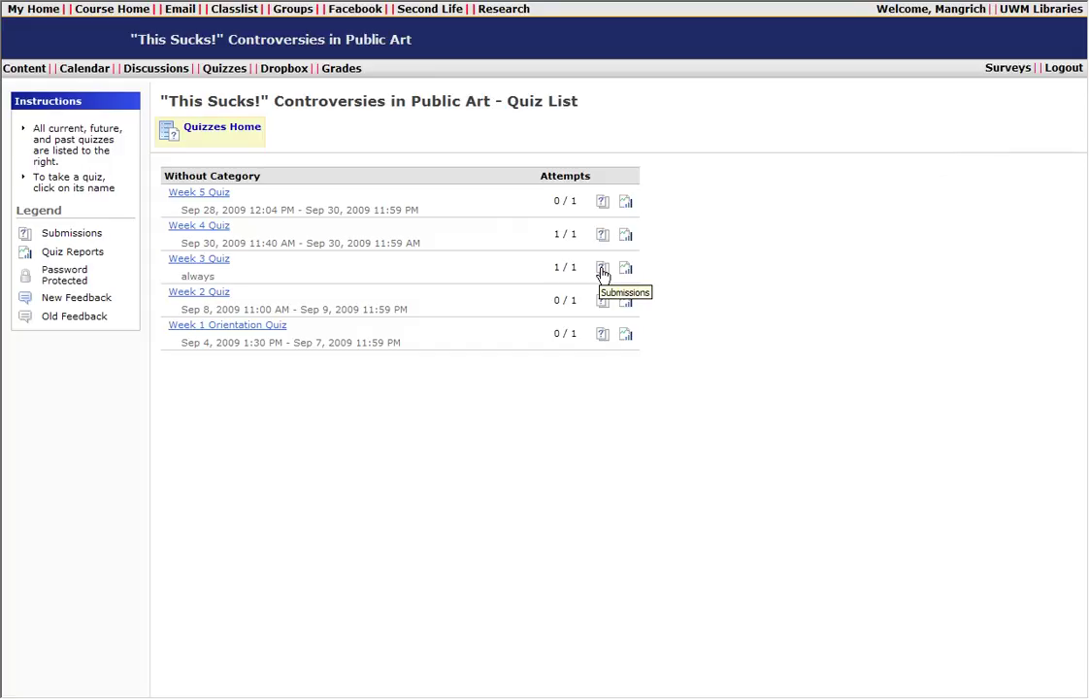
{"action": "left_click", "coordinate": [602, 269]}
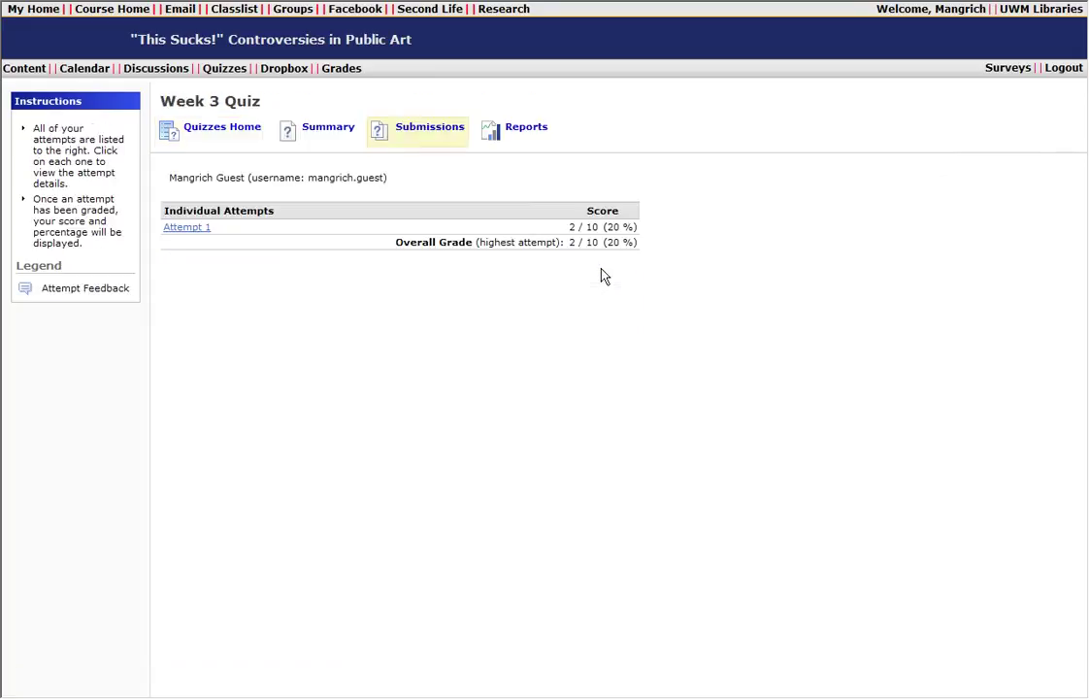
{"action": "left_click", "coordinate": [185, 227]}
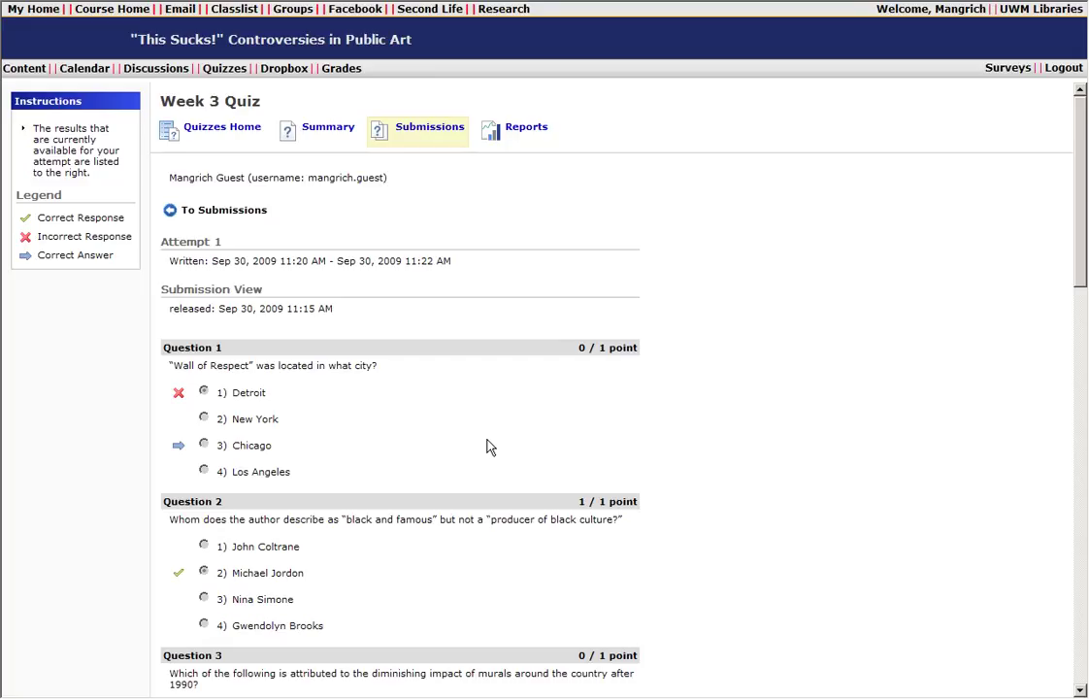
{"action": "scroll", "coordinate": [487, 446], "scroll_direction": "down", "scroll_amount": 2}
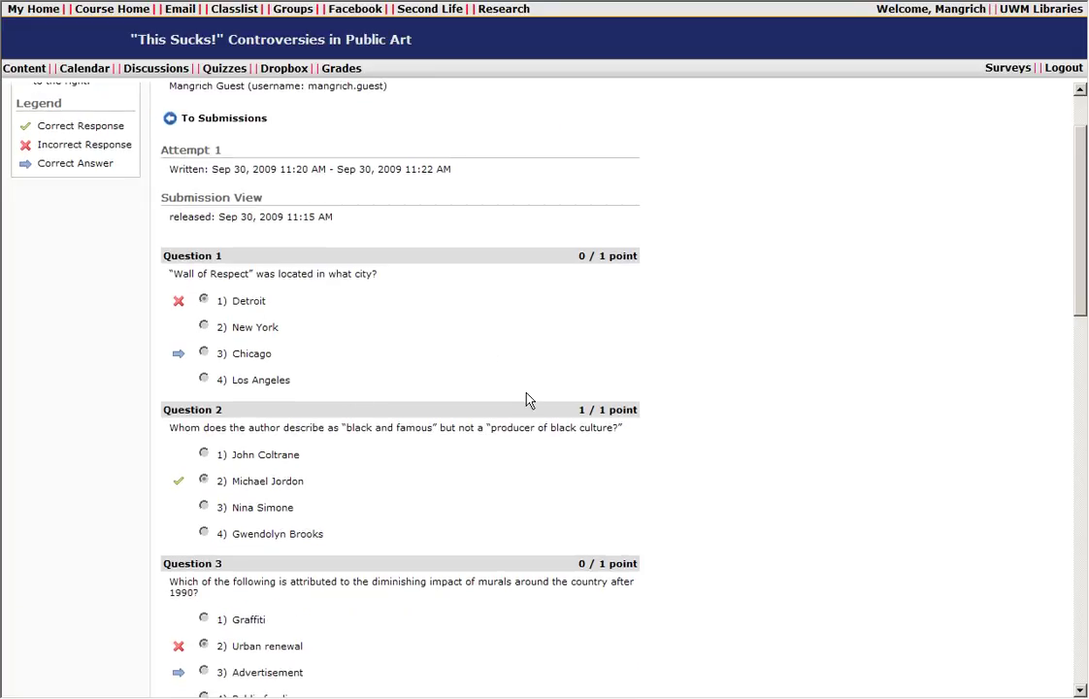
{"action": "scroll", "coordinate": [529, 399], "scroll_direction": "down", "scroll_amount": 12}
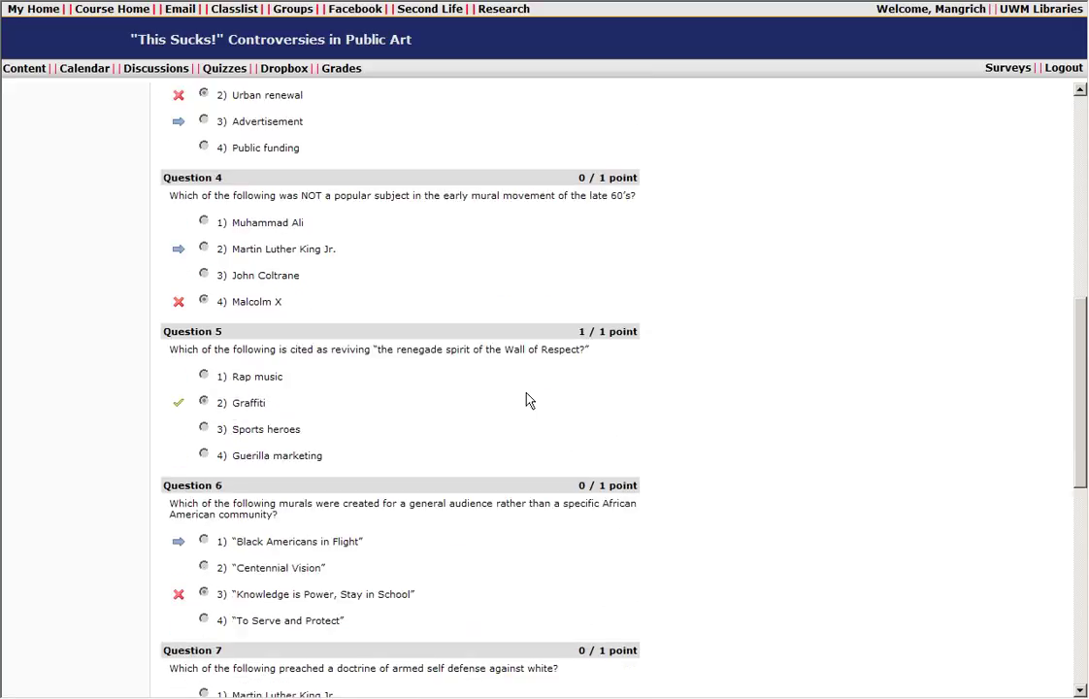
{"action": "scroll", "coordinate": [529, 399], "scroll_direction": "down", "scroll_amount": 12}
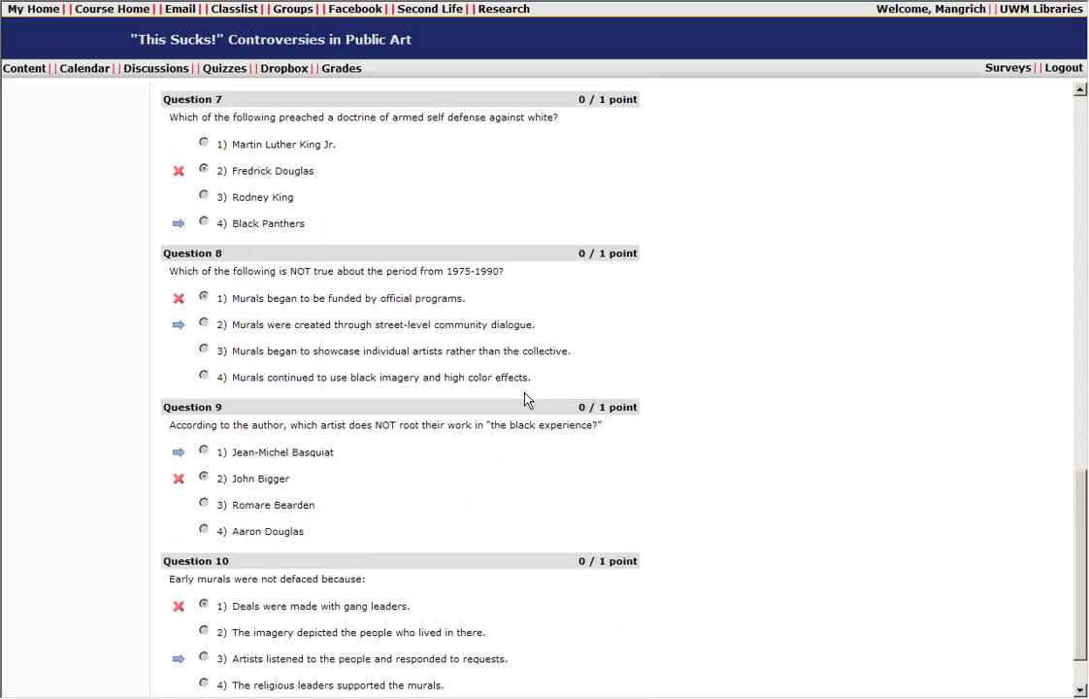
{"action": "scroll", "coordinate": [525, 399], "scroll_direction": "down", "scroll_amount": 2}
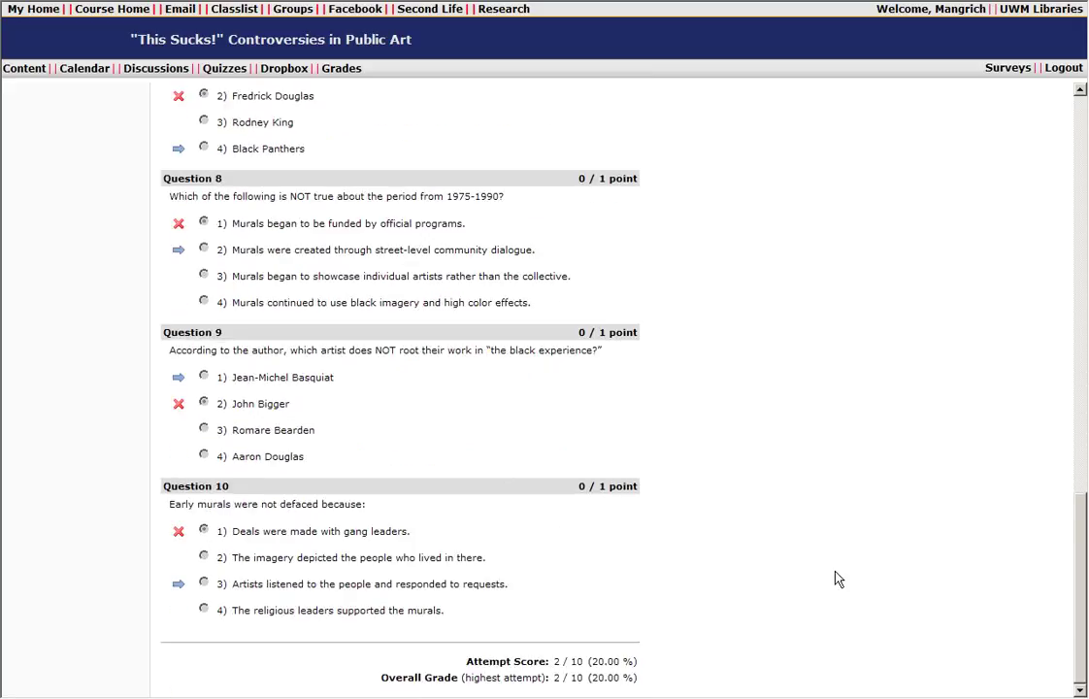